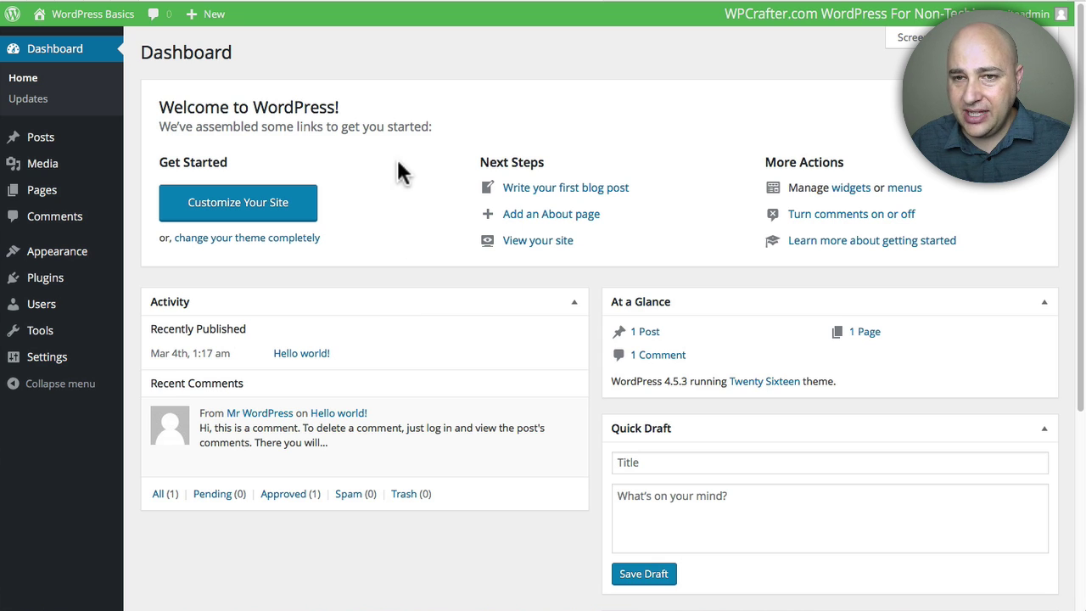
Open the Hello world! post for editing from the Posts list.
click(39, 141)
mouse_move(245, 172)
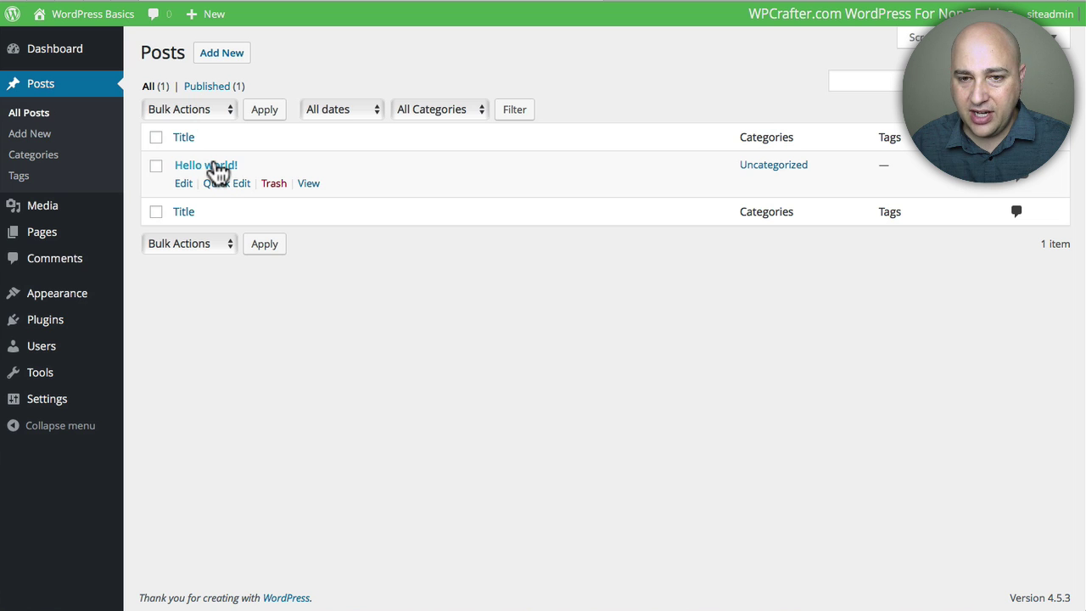
click(203, 164)
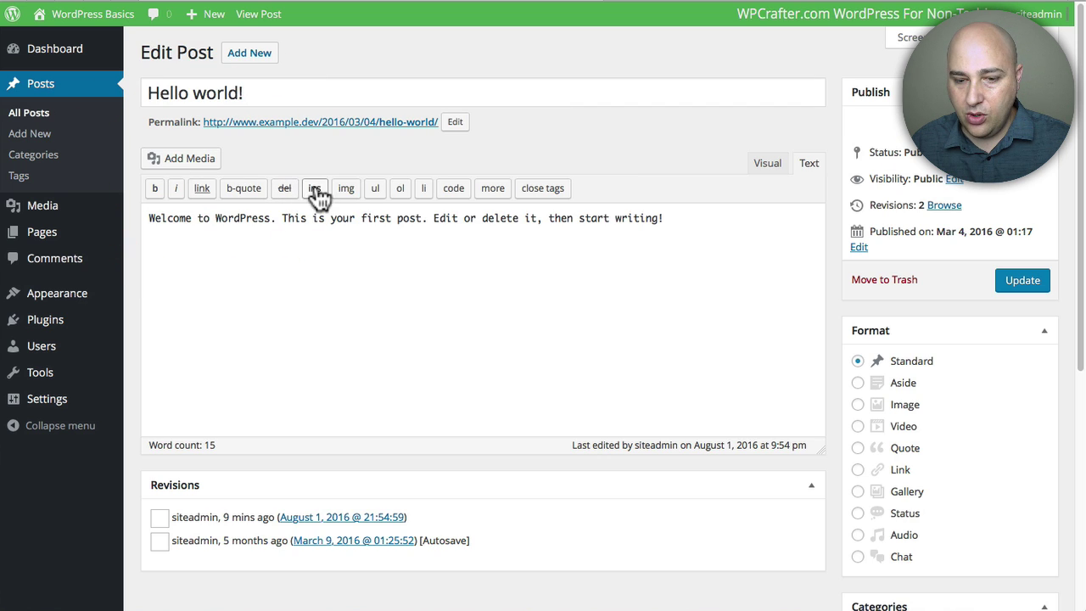
scroll(627, 283, down, 5)
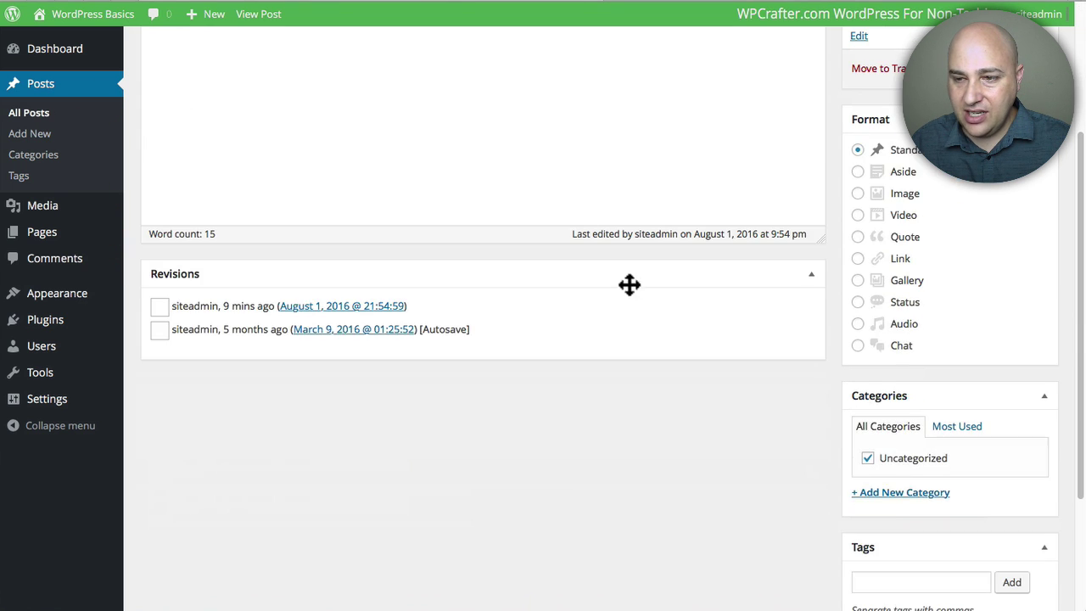
scroll(636, 314, up, 5)
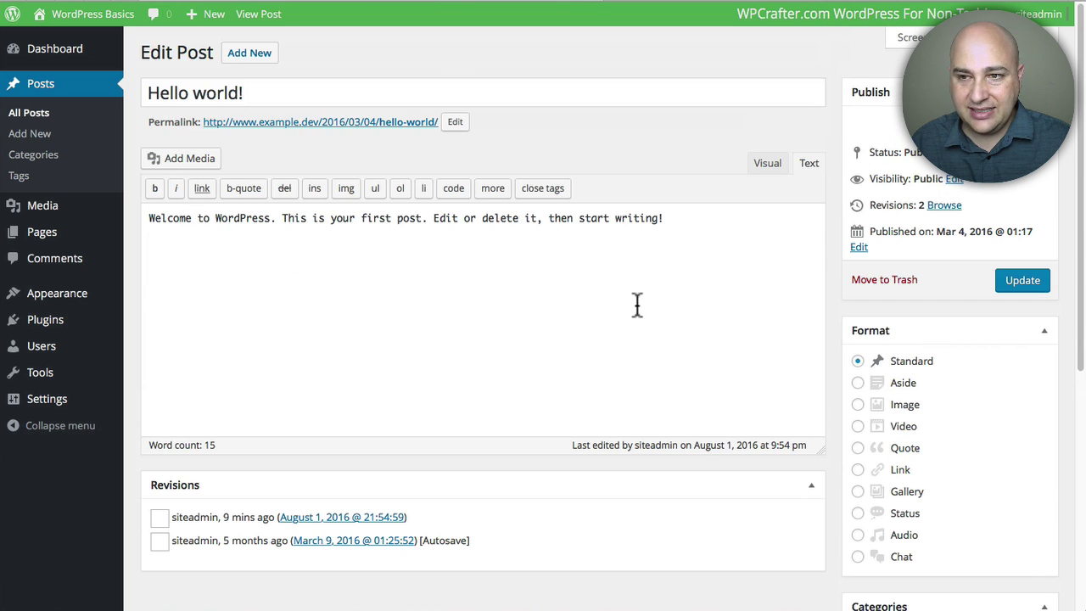
Check the published Hello world! page and its comment, then return to the editor.
click(291, 127)
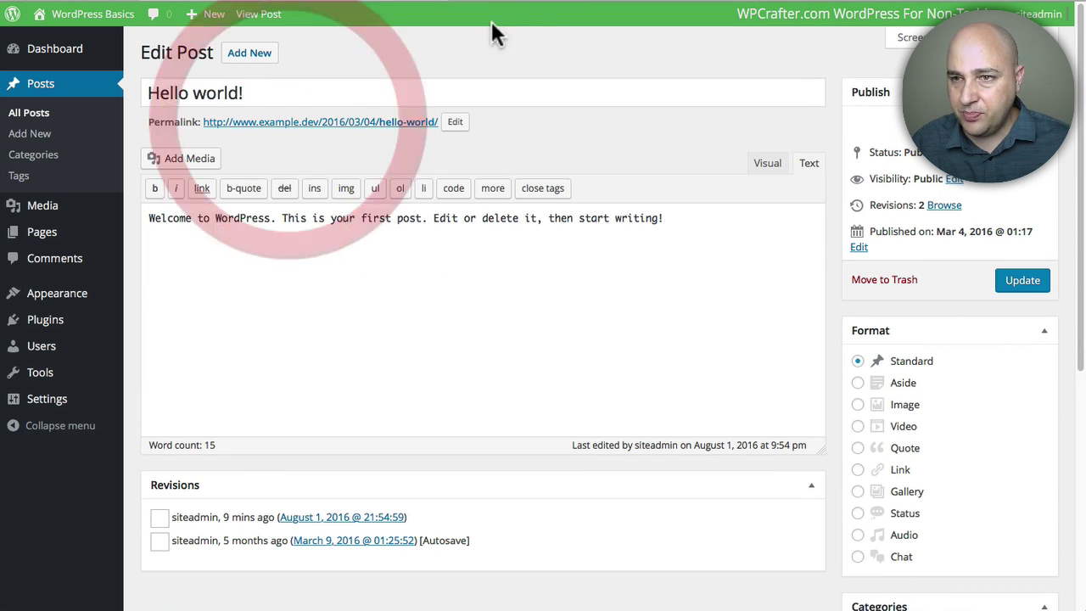
click(552, 8)
scroll(528, 280, down, 5)
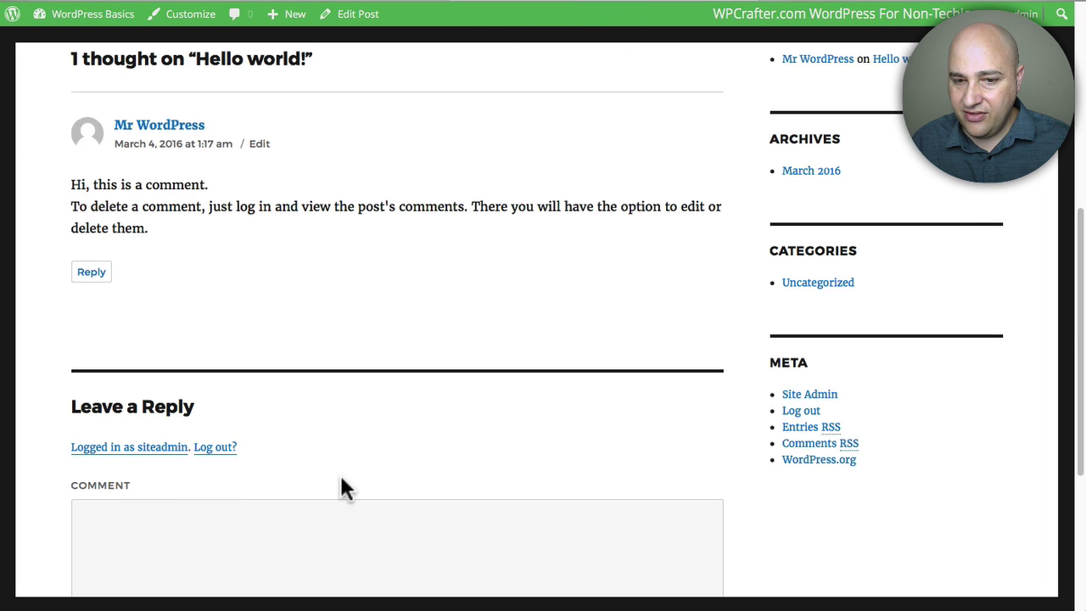
scroll(342, 484, down, 5)
click(352, 13)
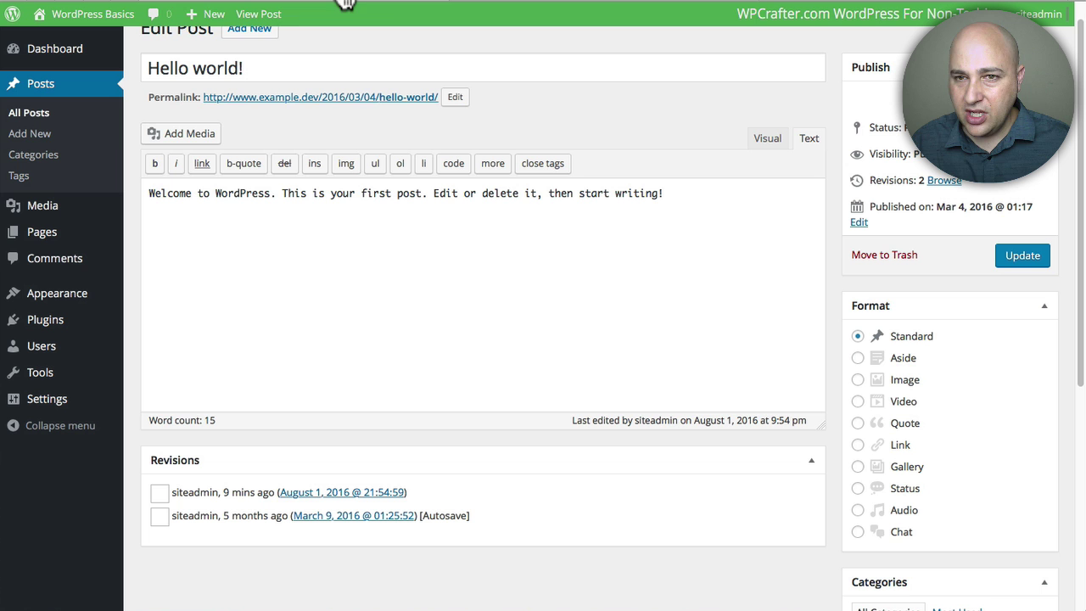
scroll(628, 161, up, 1)
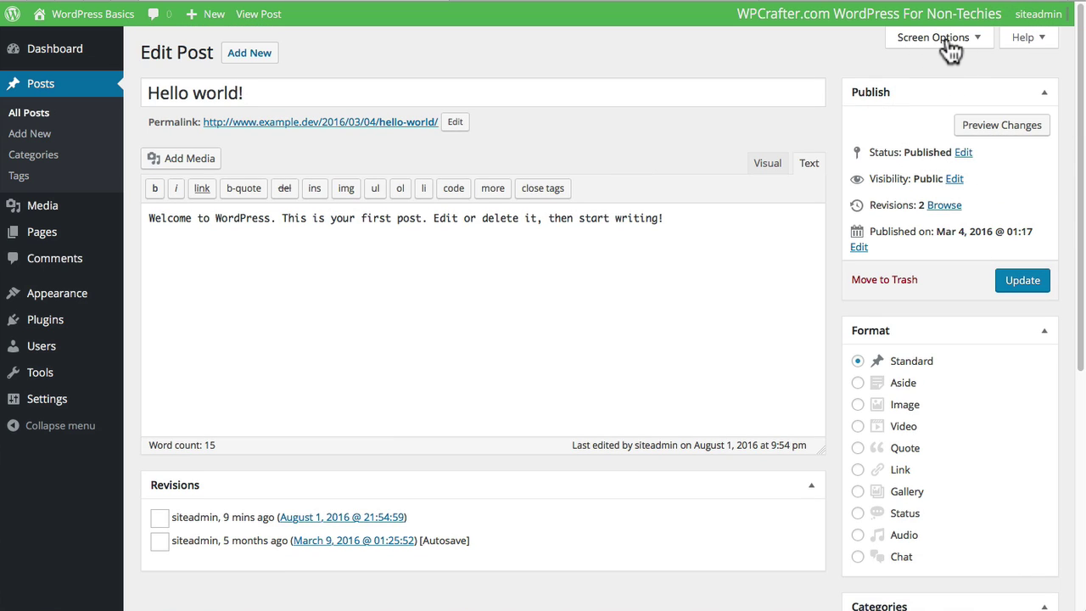
In Screen Options, tick Discussion and leave Comments unticked for the Hello world! editor.
click(949, 47)
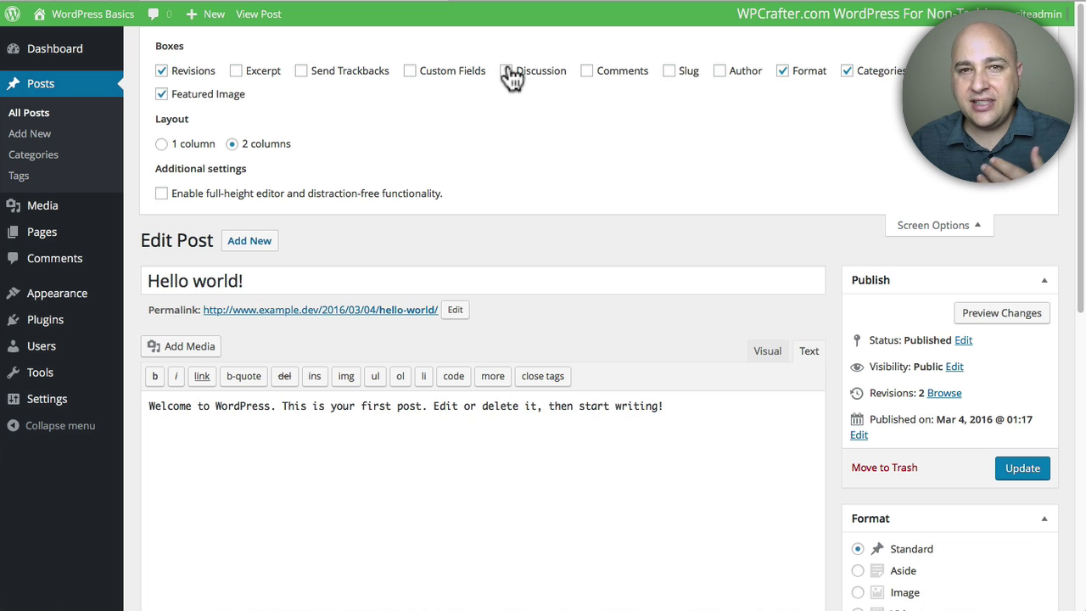
click(587, 72)
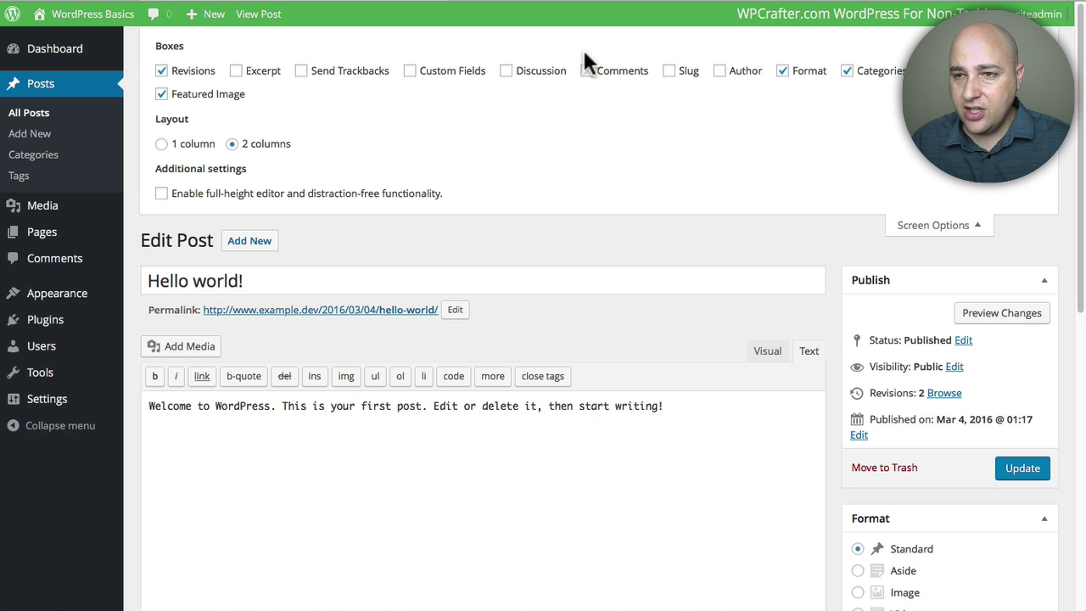
click(587, 72)
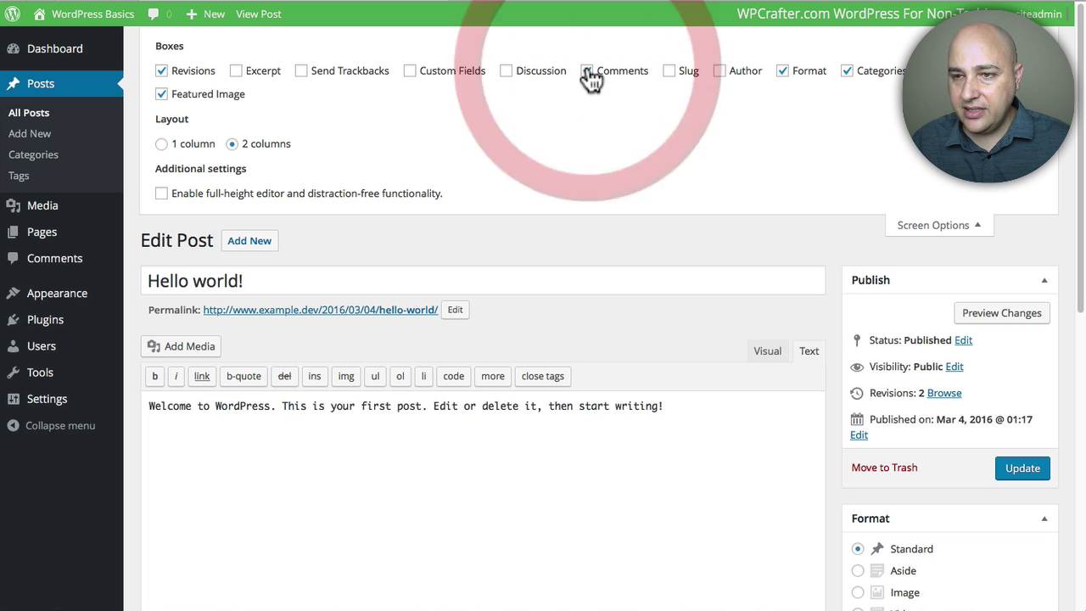
scroll(588, 207, down, 8)
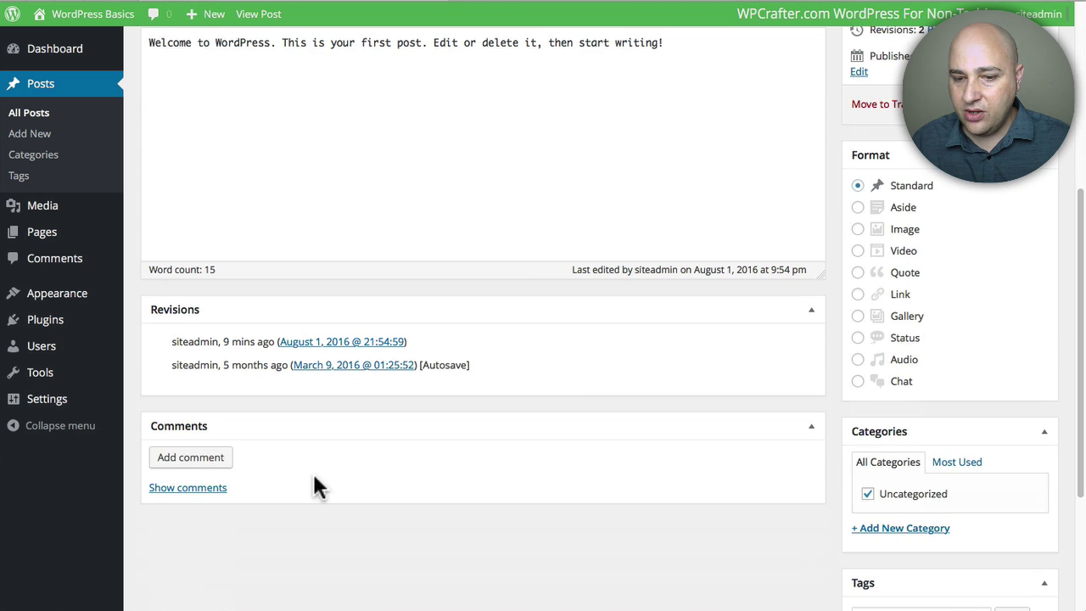
scroll(488, 465, up, 8)
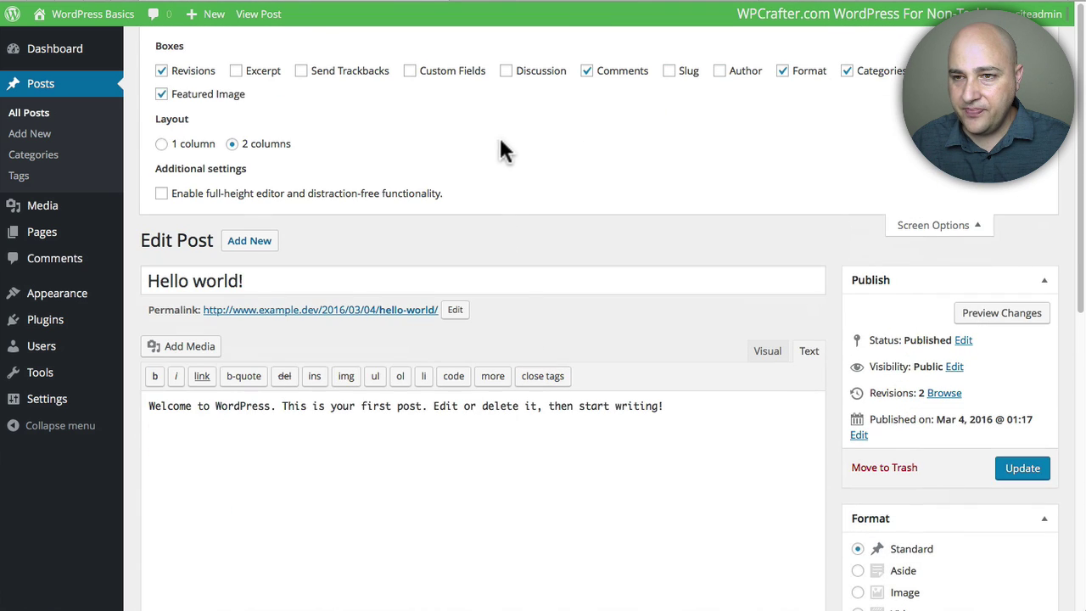
click(506, 71)
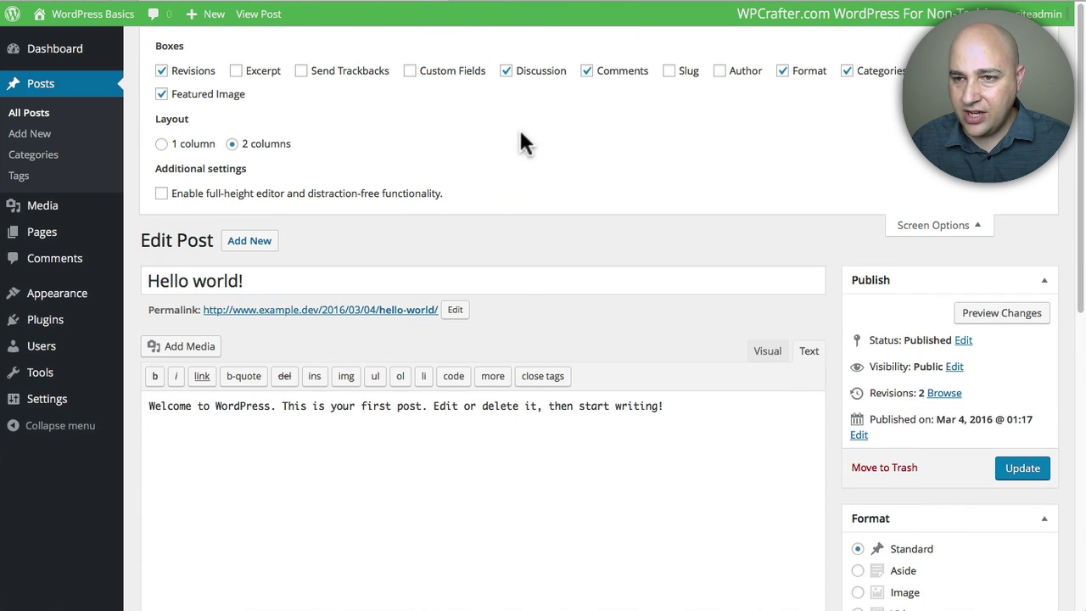
scroll(519, 136, down, 8)
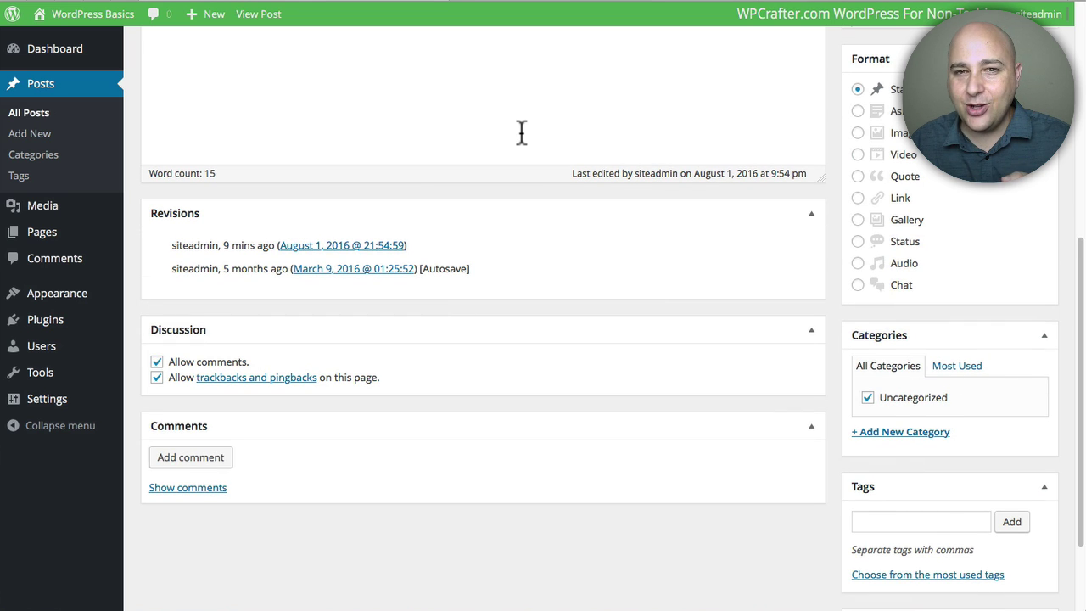
scroll(521, 131, up, 8)
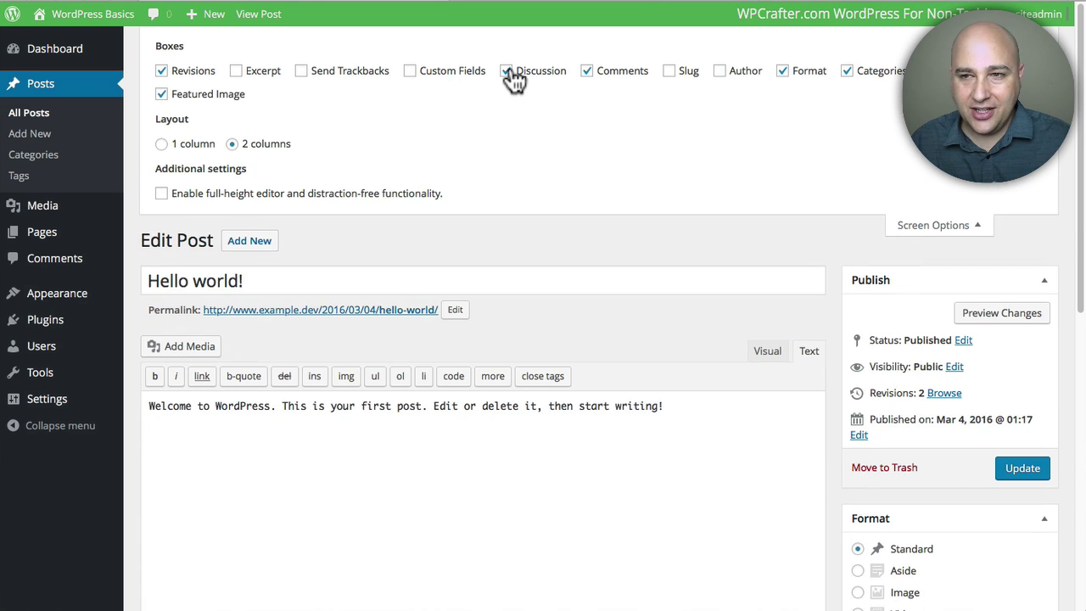
click(586, 71)
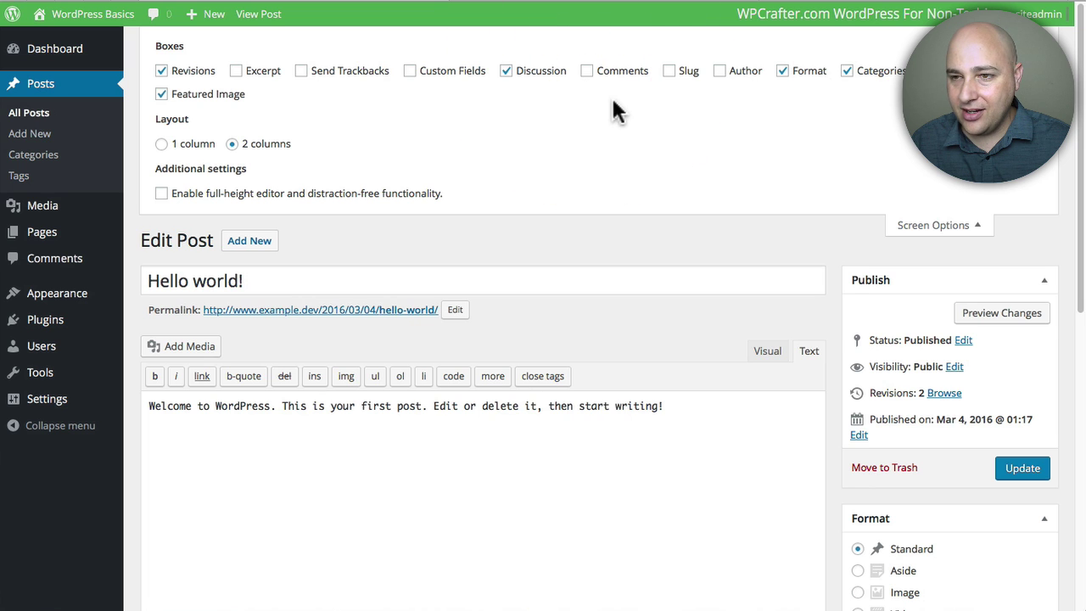
Untick Allow comments and trackbacks/pingbacks in Discussion, then update the post.
click(942, 227)
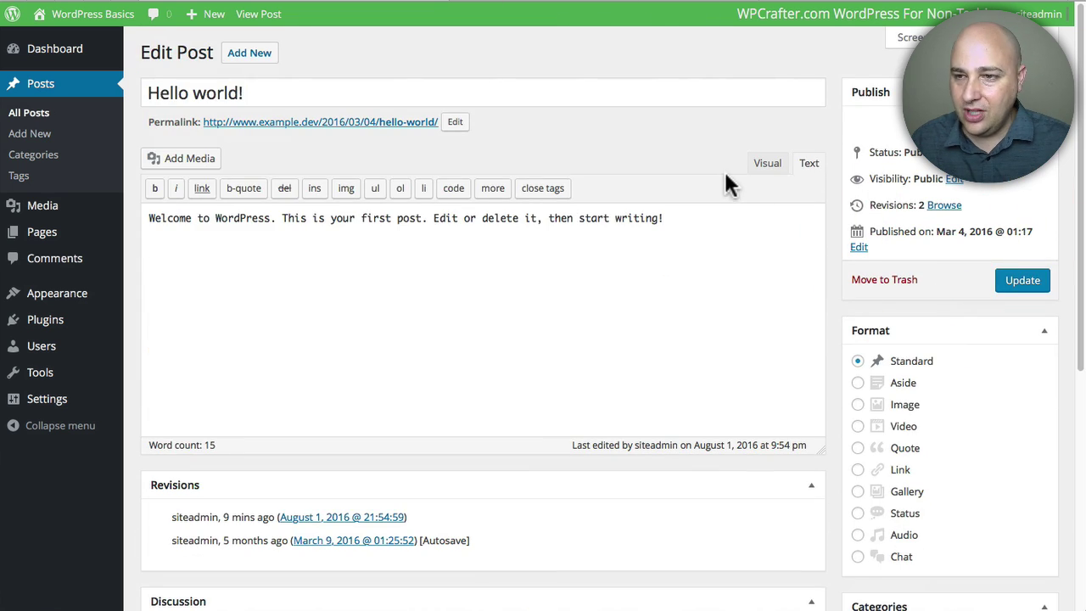
scroll(630, 145, down, 5)
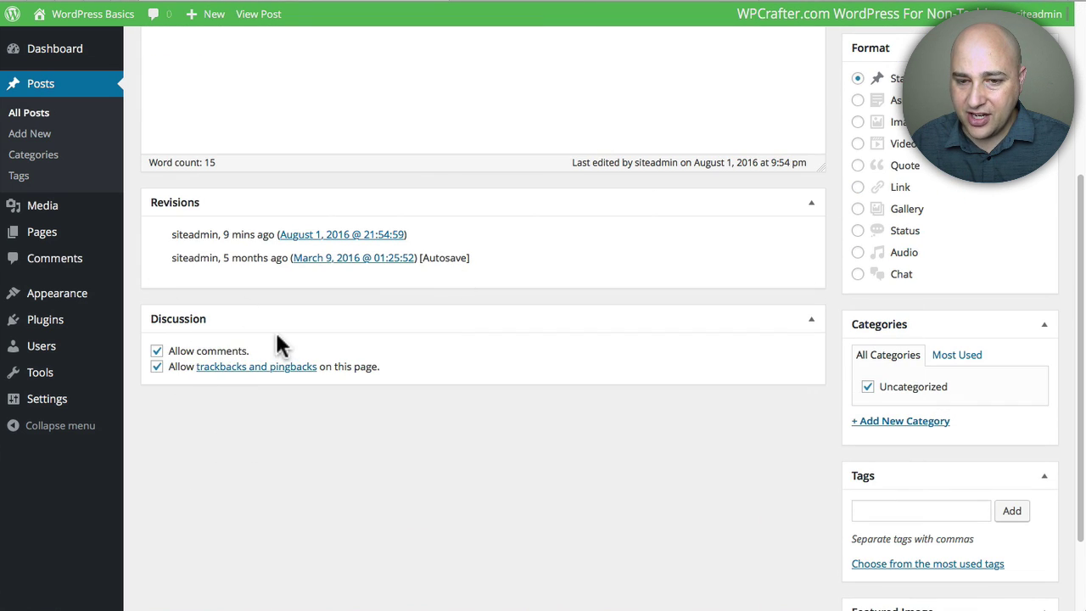
click(156, 351)
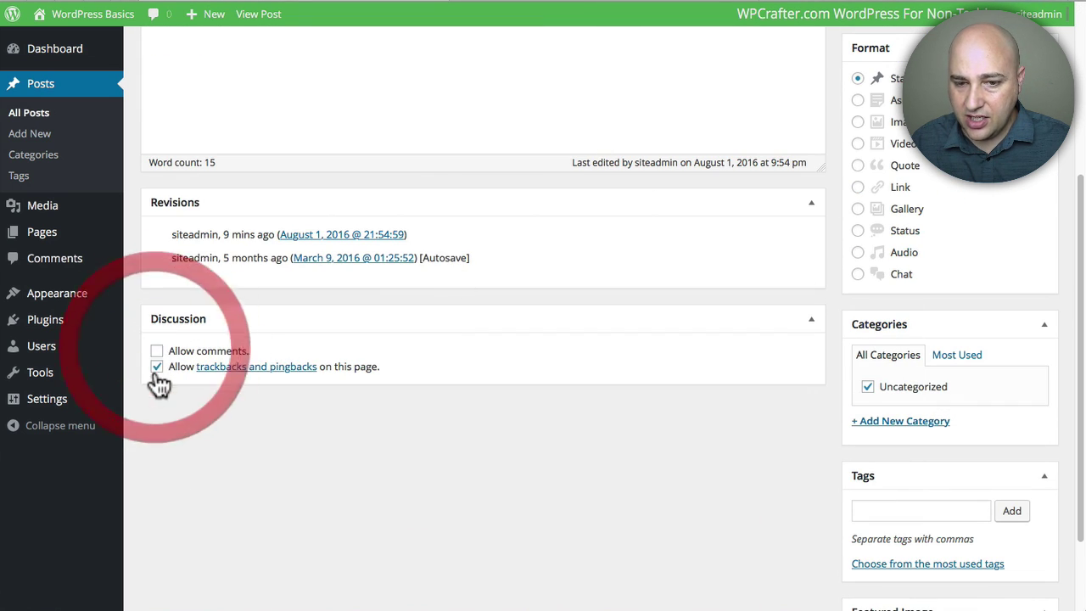
click(157, 367)
scroll(741, 450, up, 5)
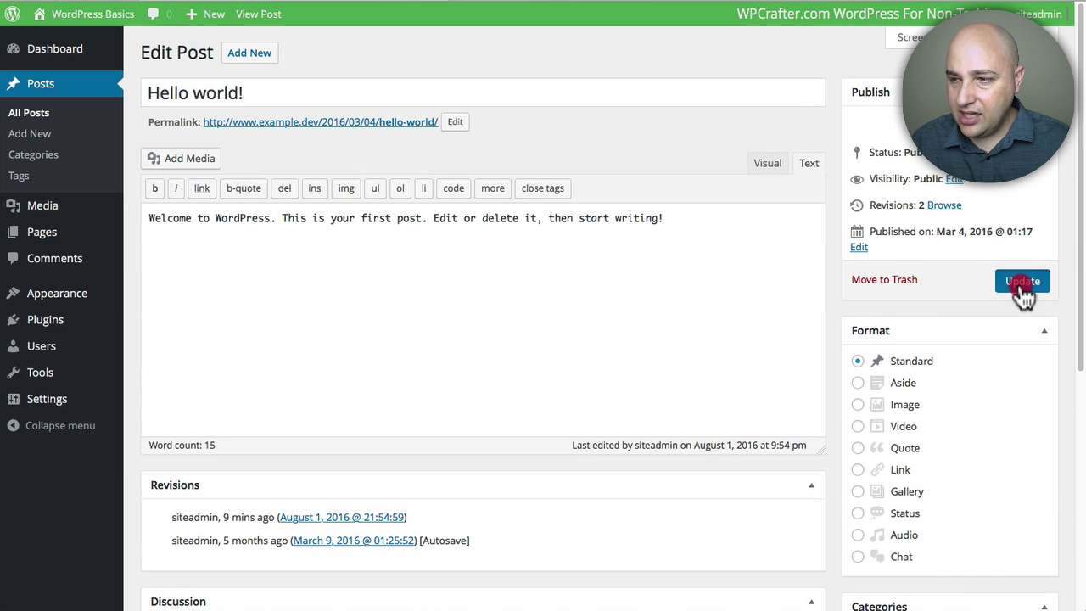
click(1021, 289)
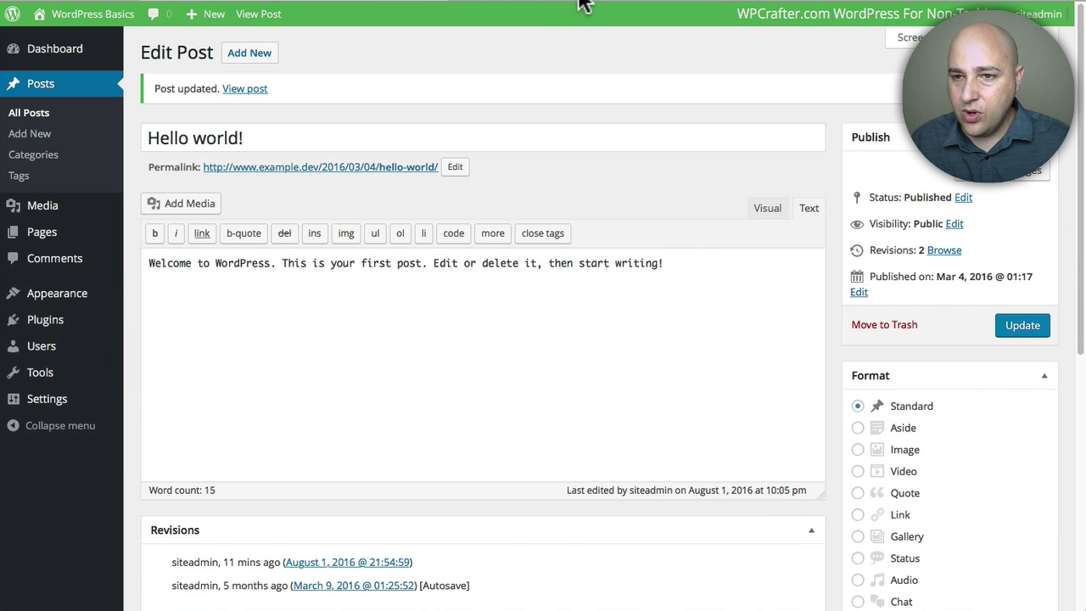
View the live post and confirm 'Comments are closed.' appears below the comment.
click(577, 2)
scroll(594, 128, up, 15)
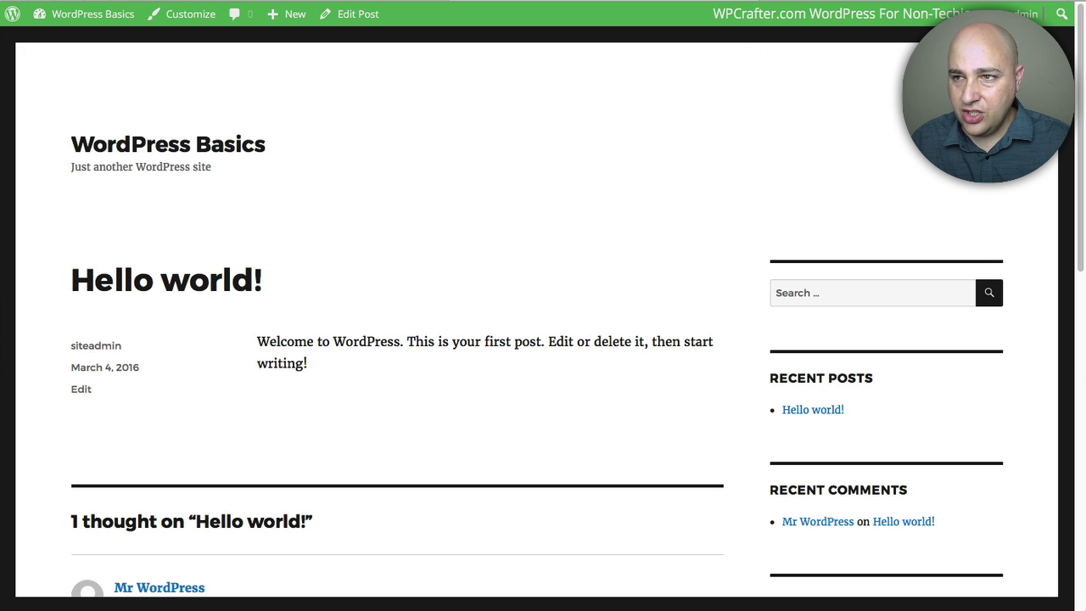
click(728, 78)
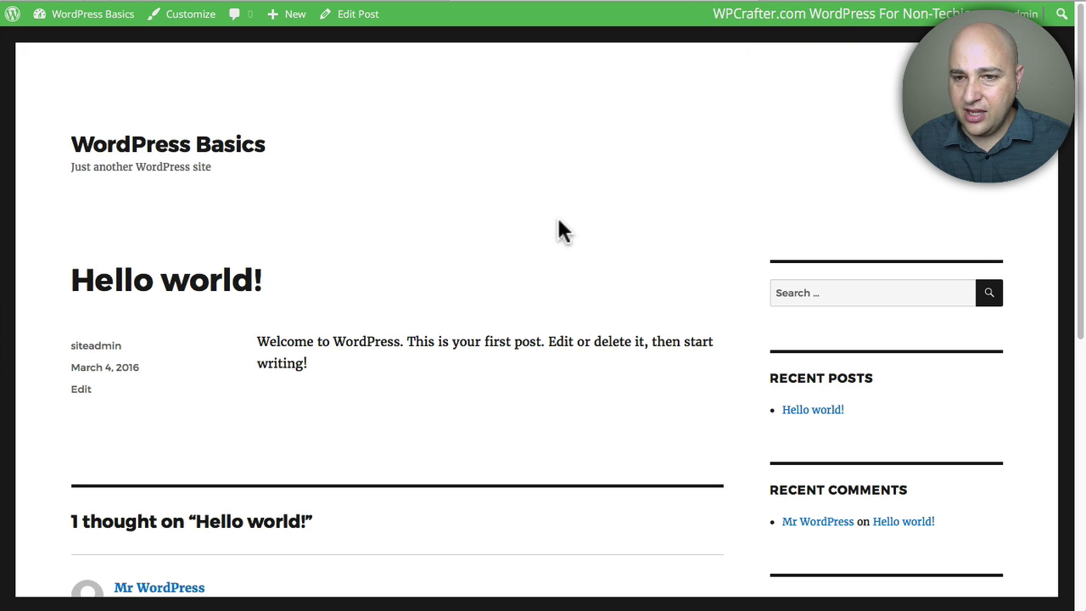
scroll(560, 229, down, 10)
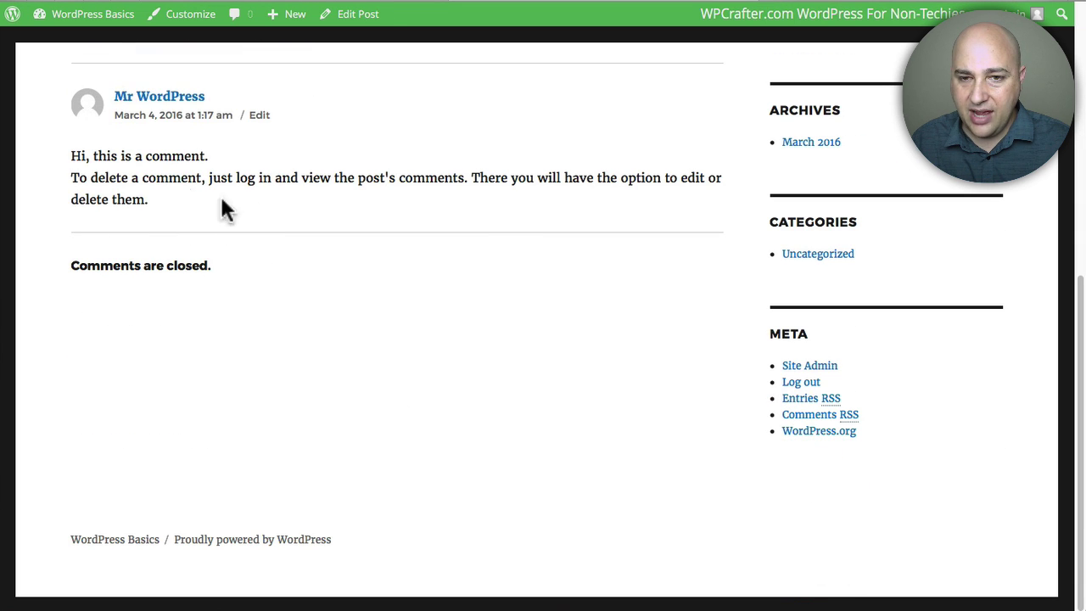
Return to the Hello world! editor and turn on the Comments box via Screen Options.
click(289, 3)
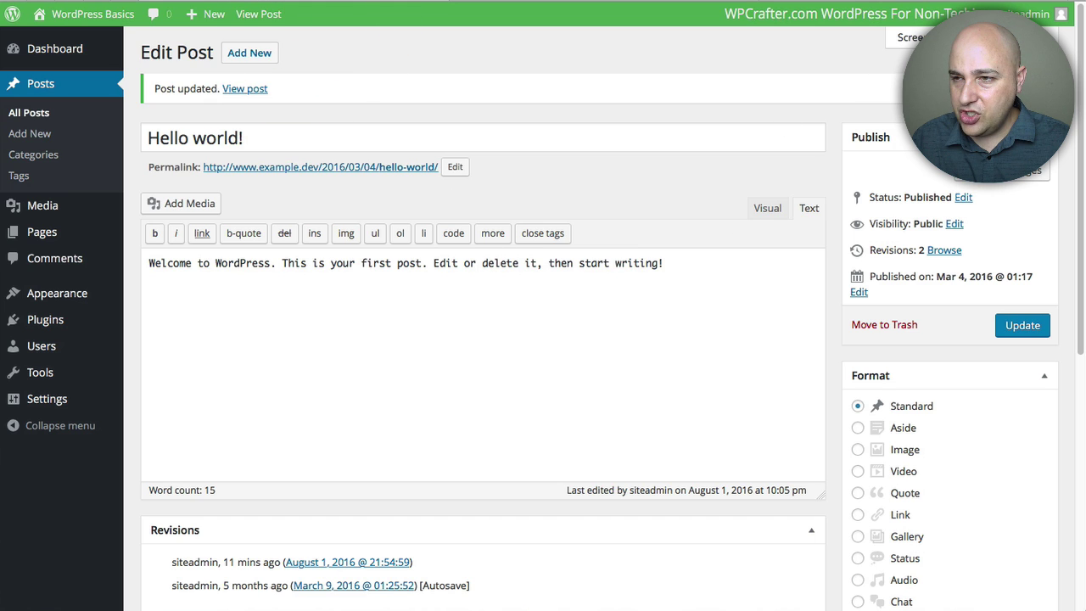
click(918, 37)
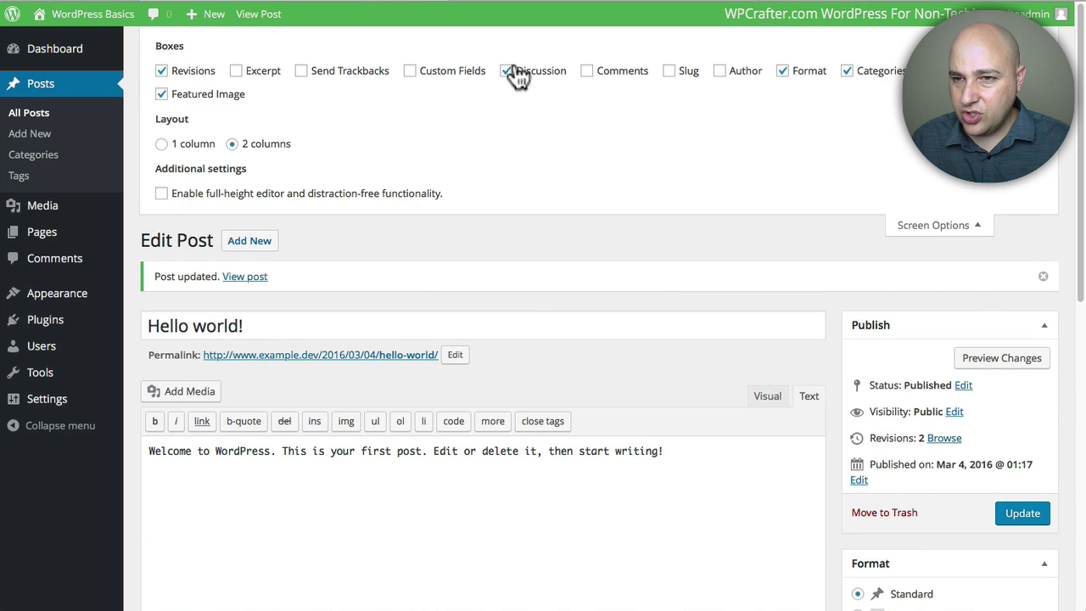
click(599, 73)
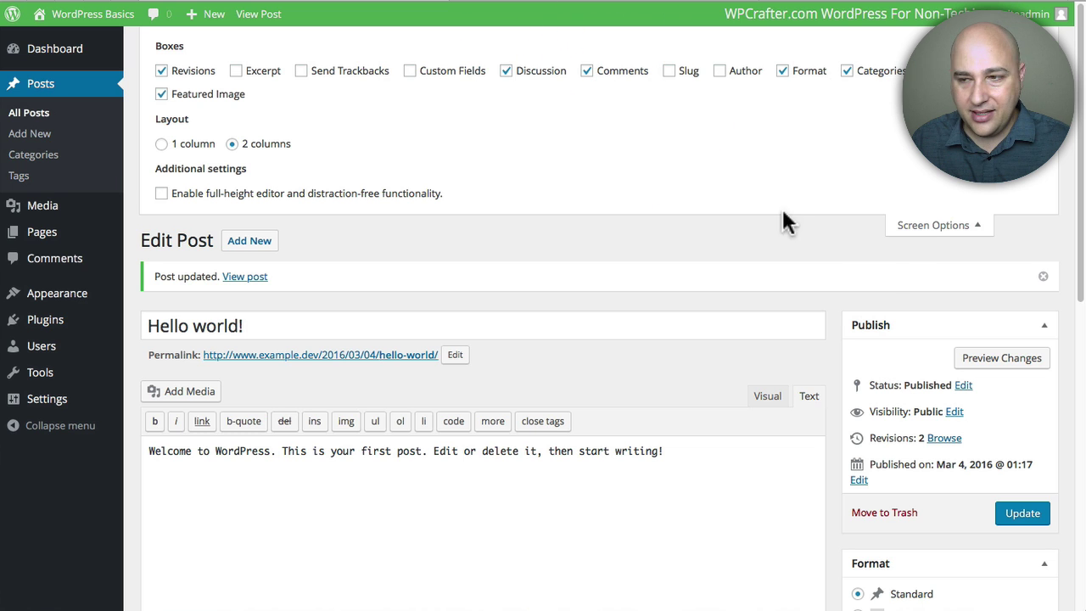
click(931, 225)
scroll(514, 164, down, 5)
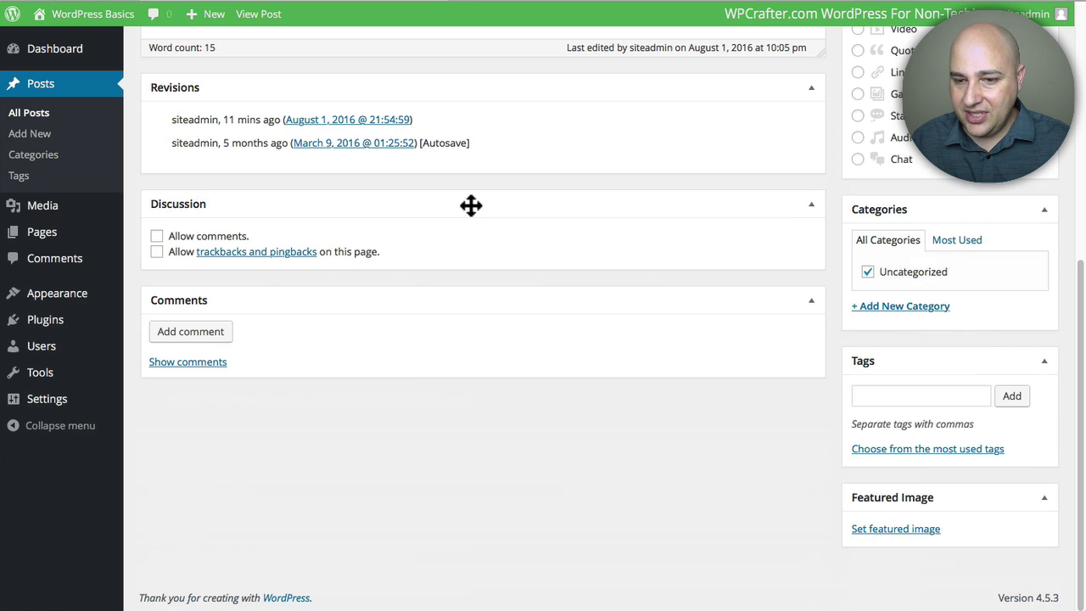
Show the post's comments and move the sample comment to the trash.
click(188, 365)
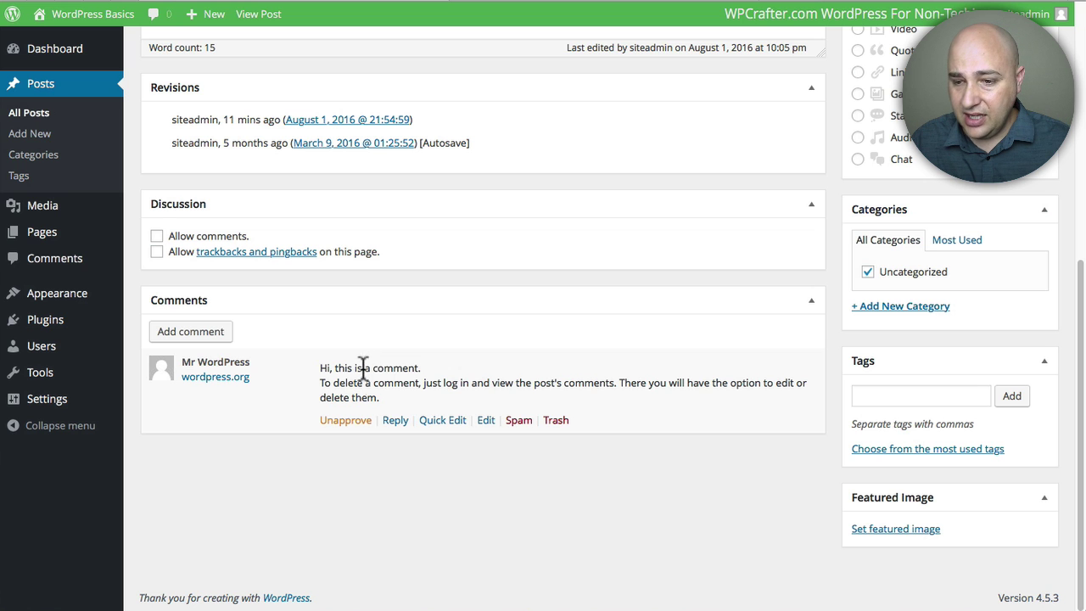
click(555, 420)
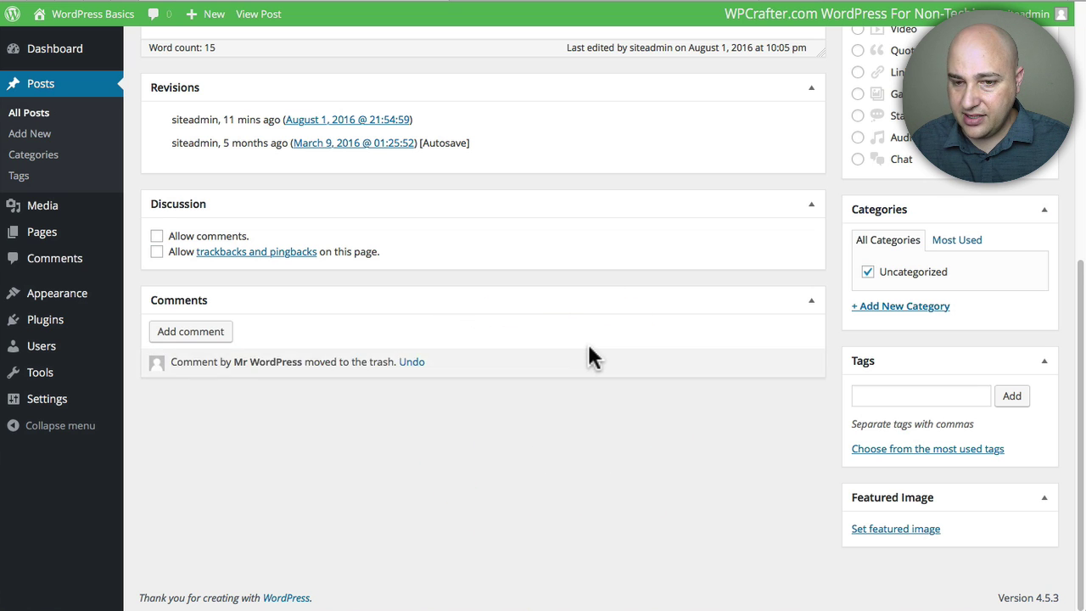
scroll(592, 357, up, 10)
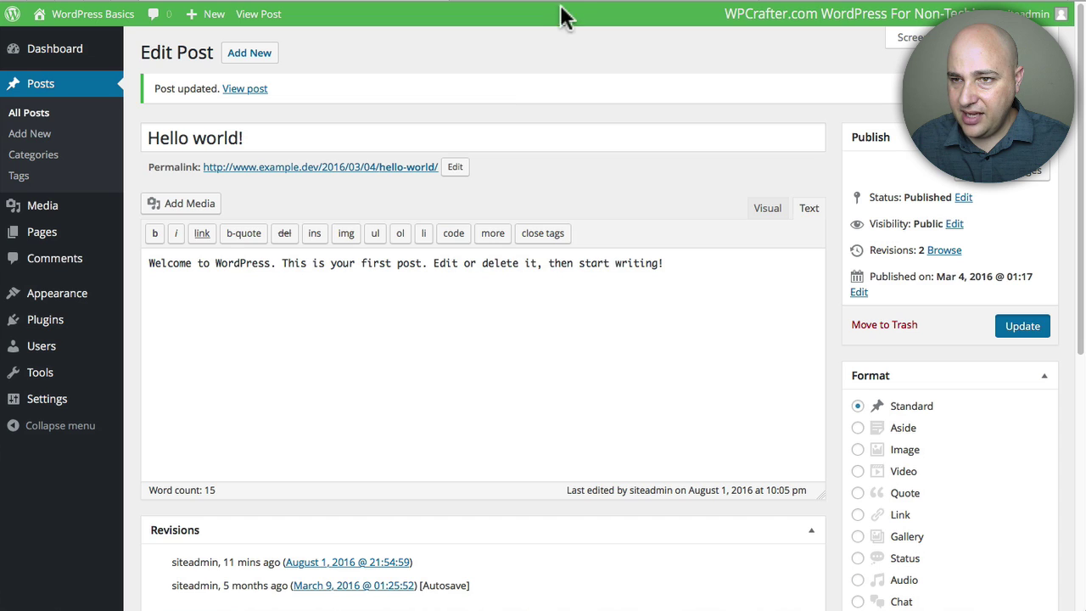
click(594, 2)
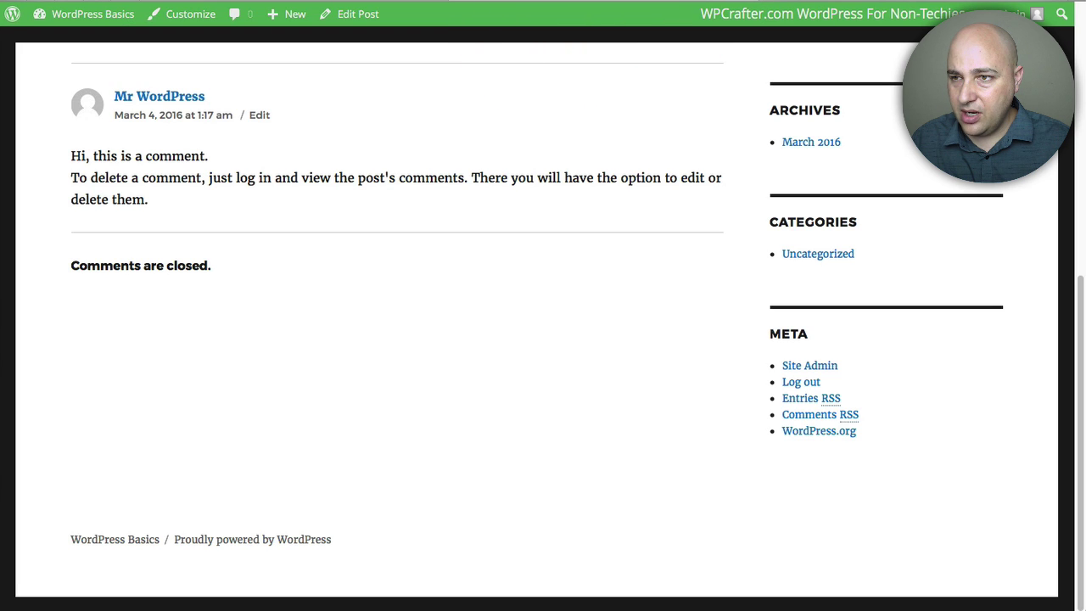
scroll(586, 170, up, 10)
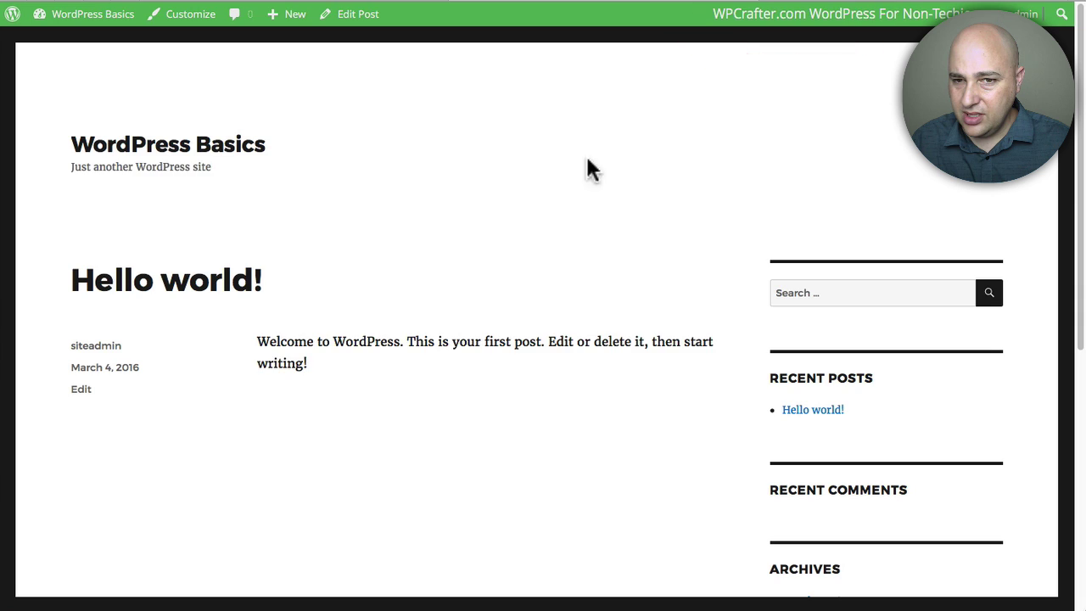
scroll(518, 285, down, 5)
scroll(383, 279, up, 2)
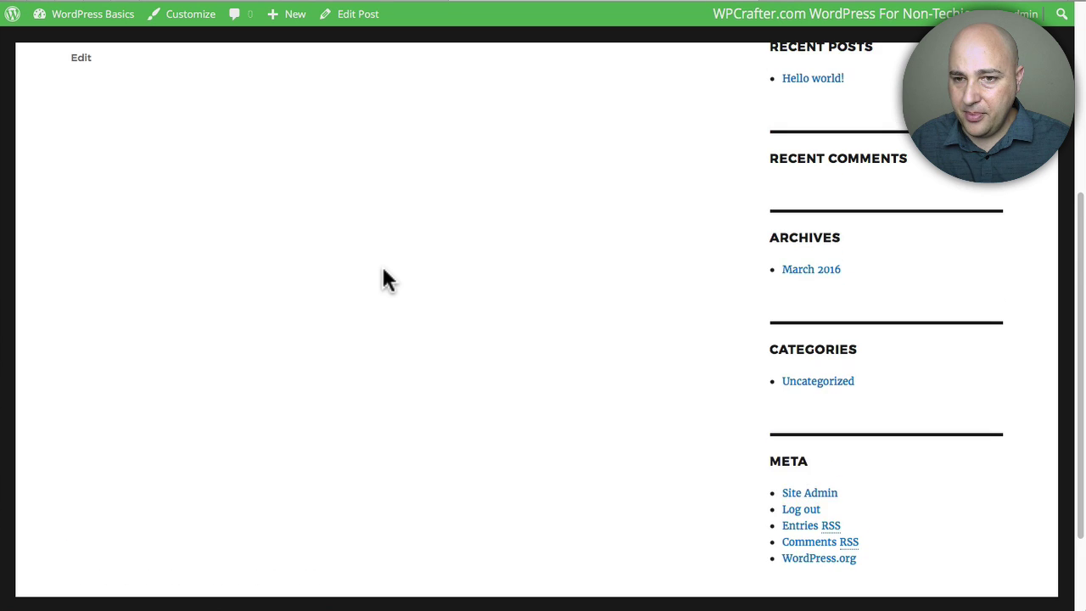
scroll(240, 195, up, 3)
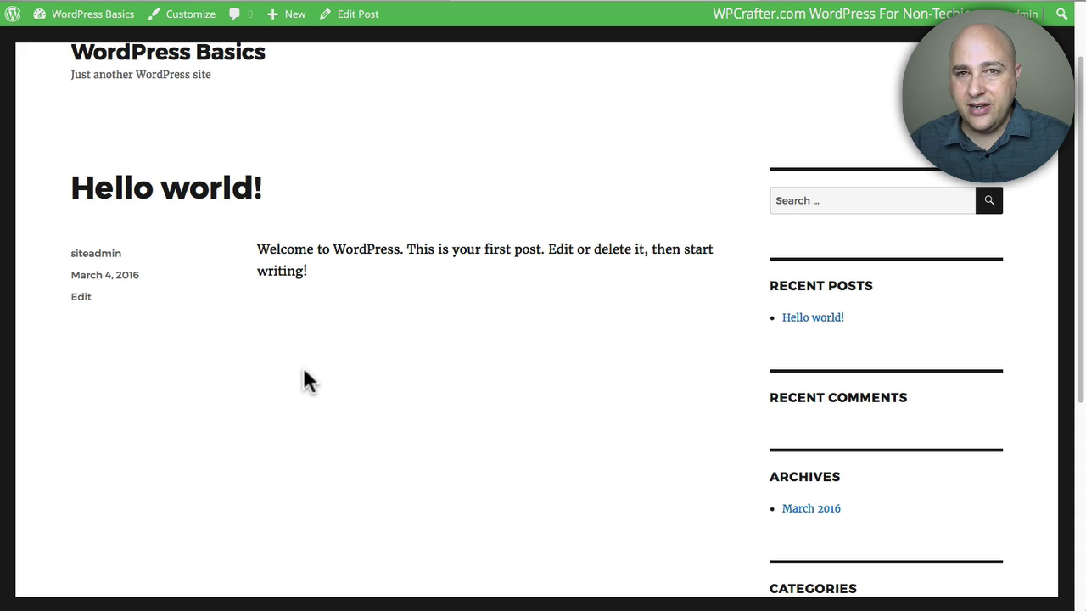
click(373, 13)
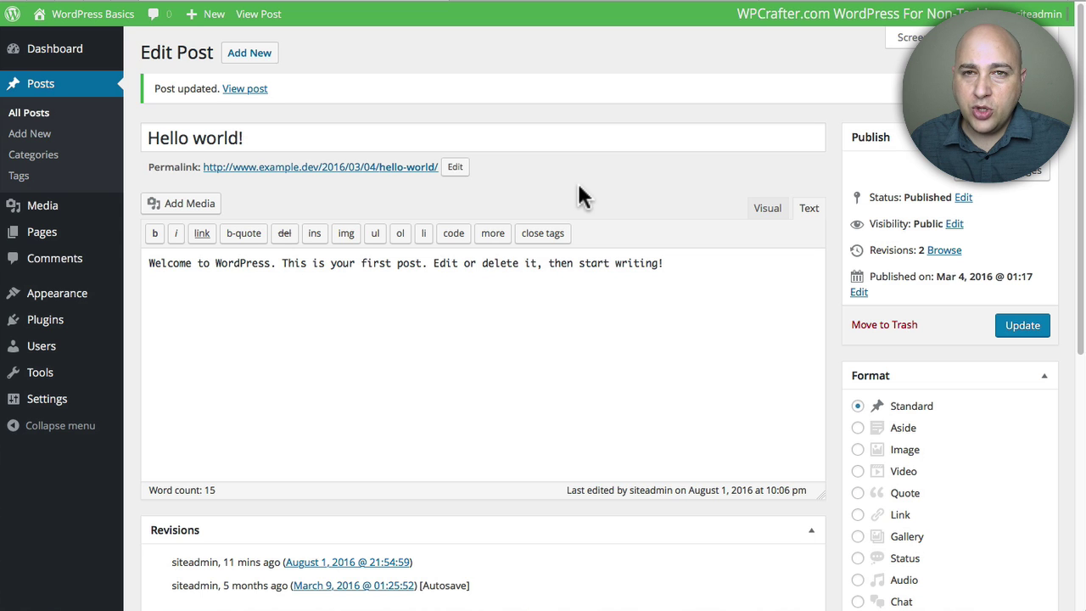
scroll(578, 185, down, 3)
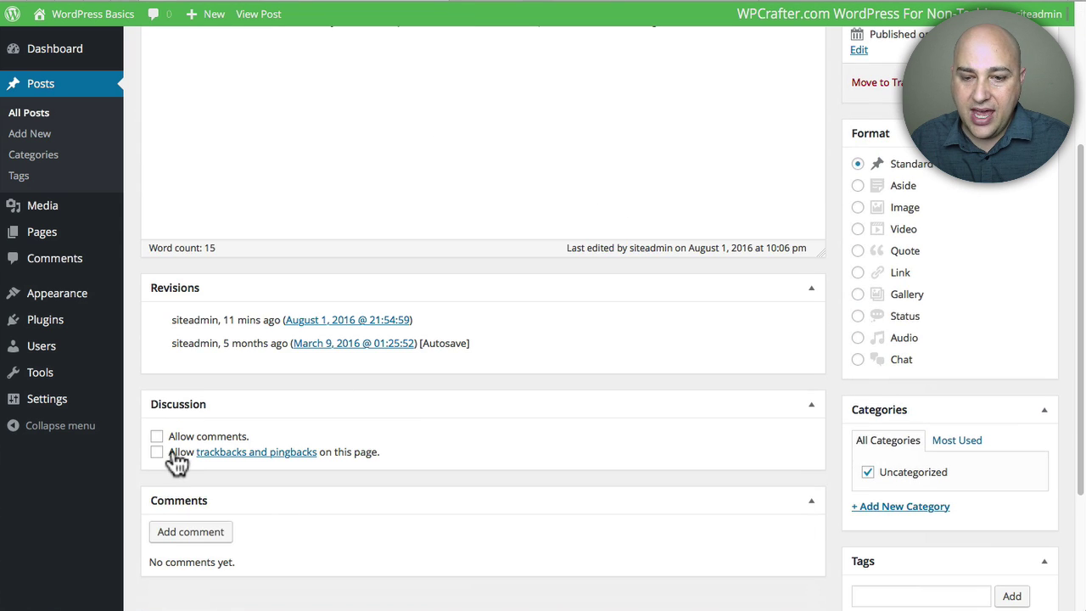
scroll(161, 441, up, 1)
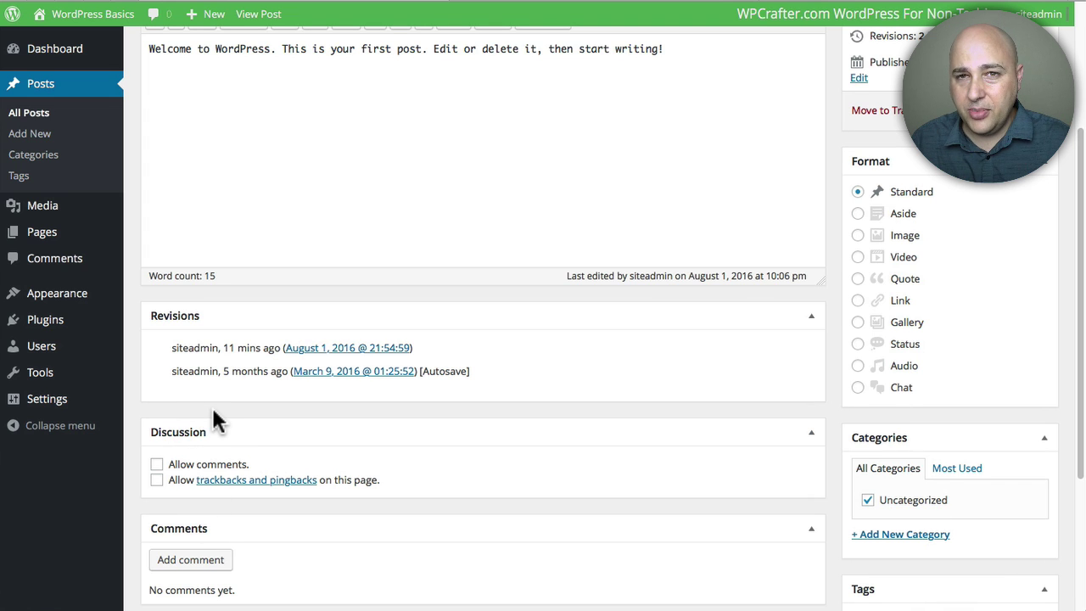
scroll(211, 404, up, 2)
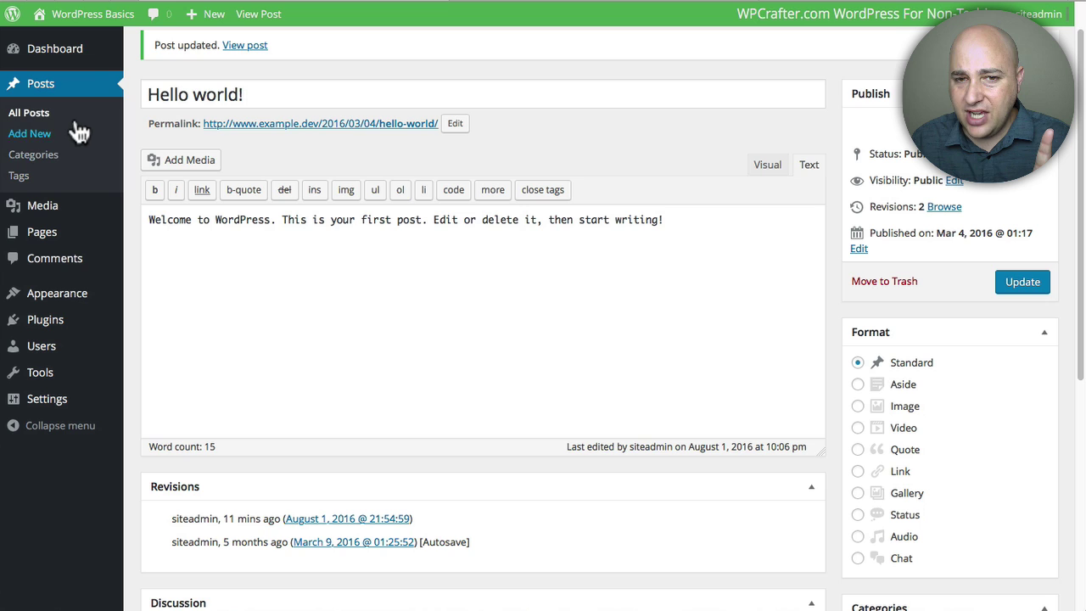
Select all posts, apply Bulk Actions > Edit, and set Comments to Do not allow.
click(36, 108)
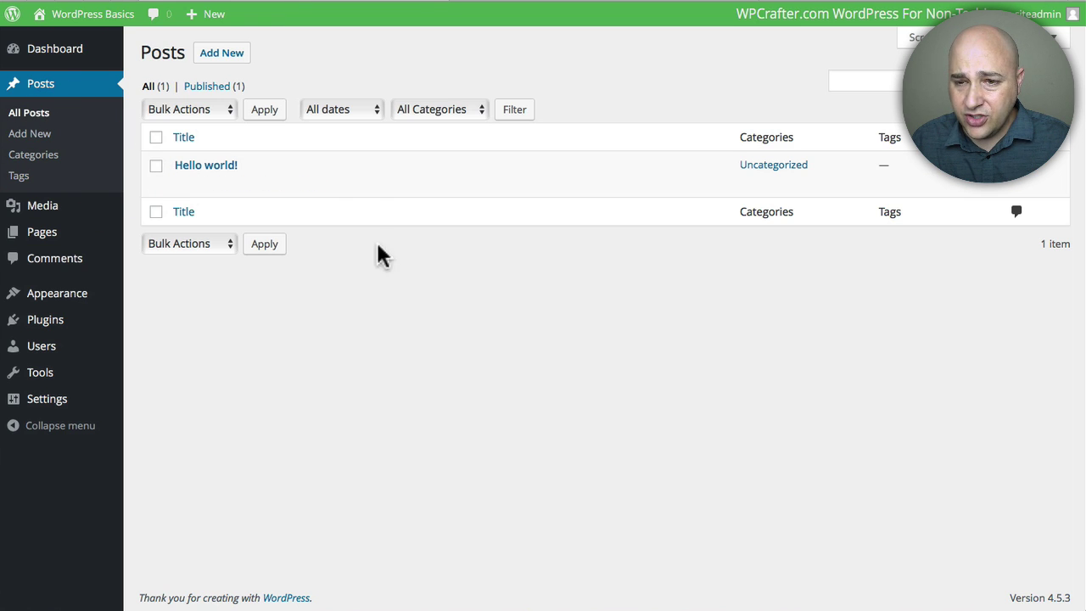
click(156, 138)
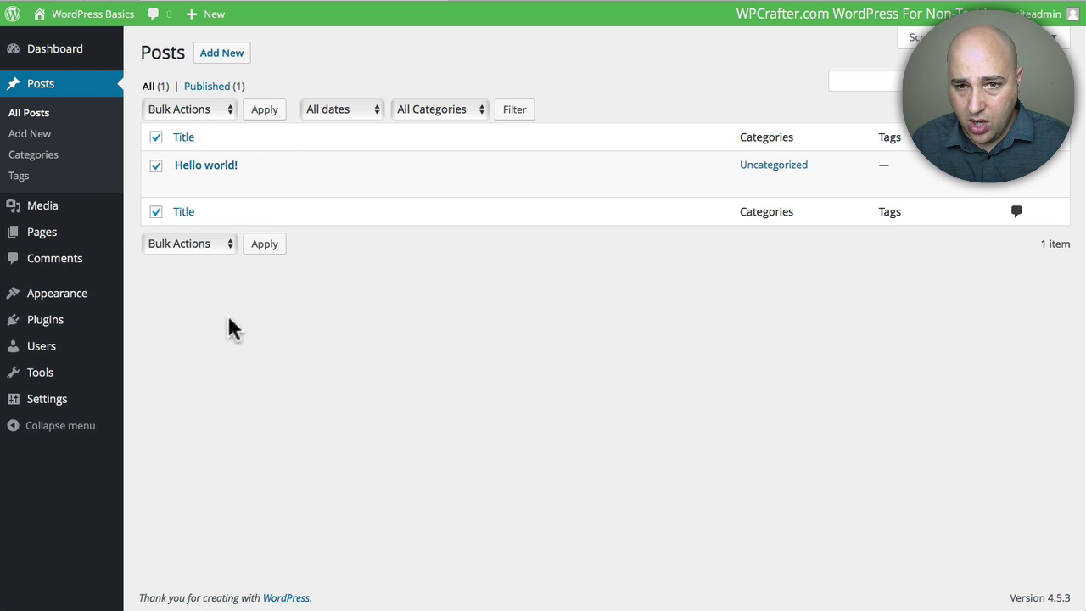
click(177, 112)
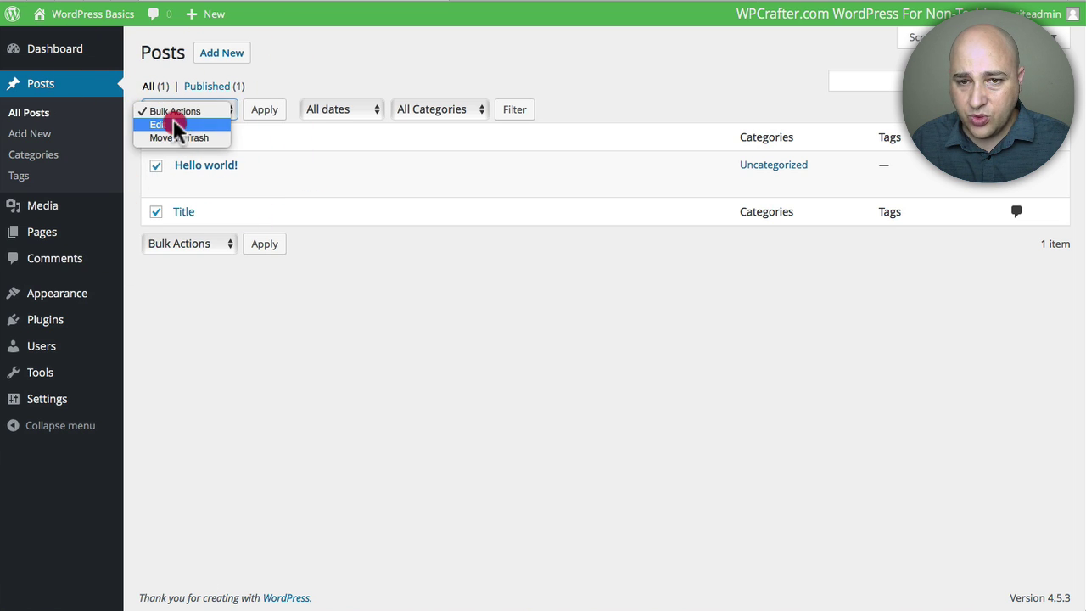
click(174, 124)
click(264, 115)
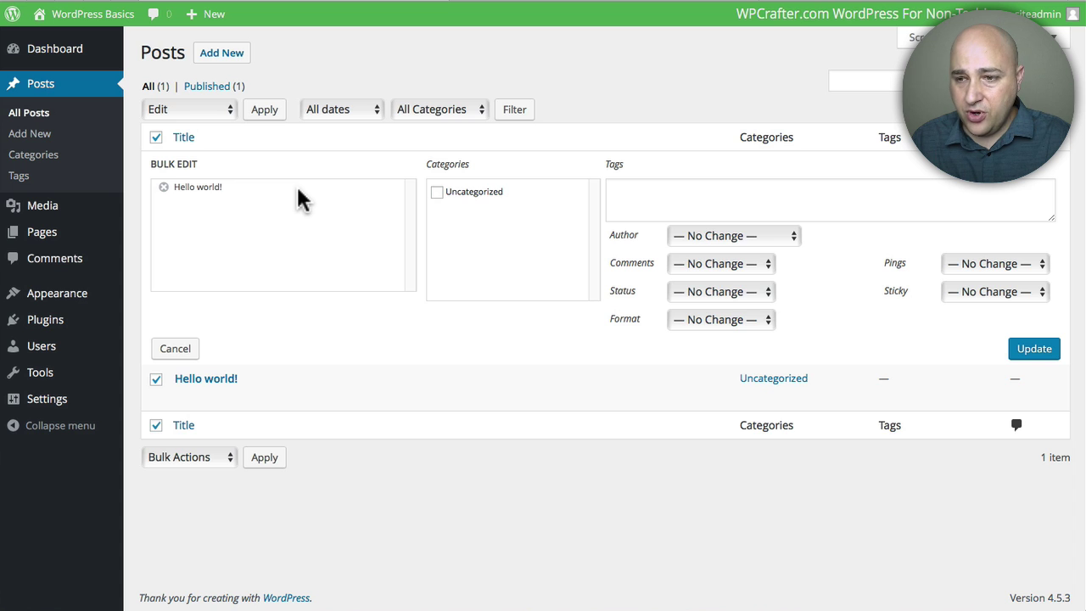
click(724, 270)
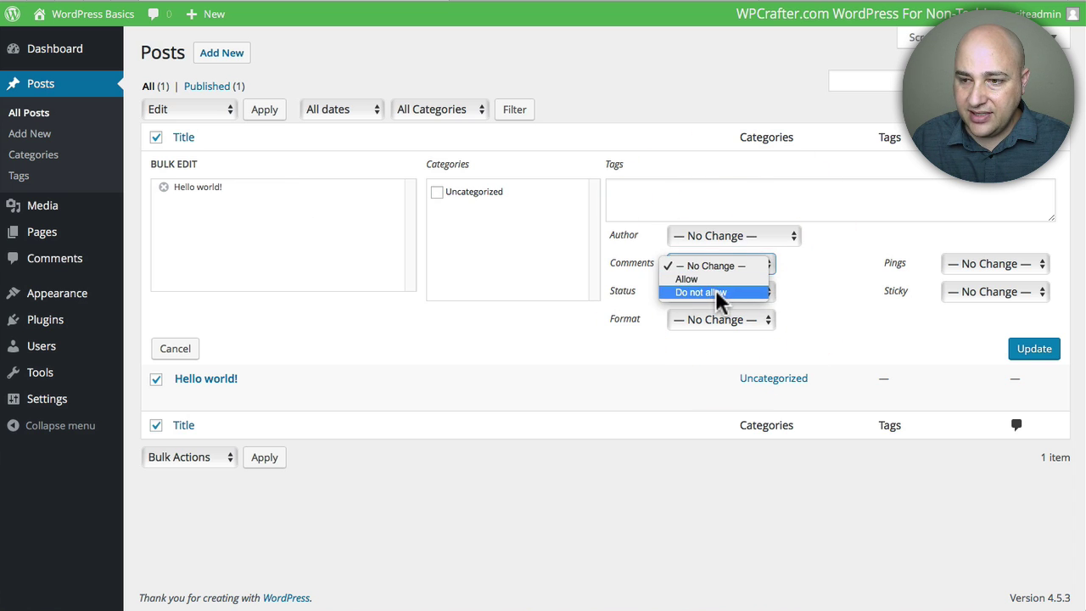
click(717, 292)
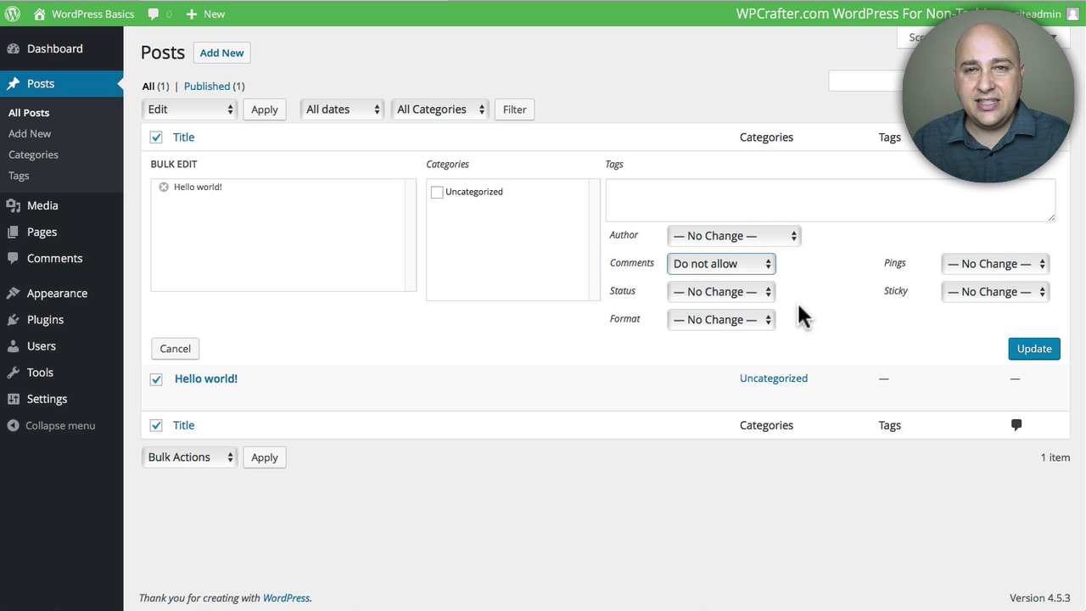